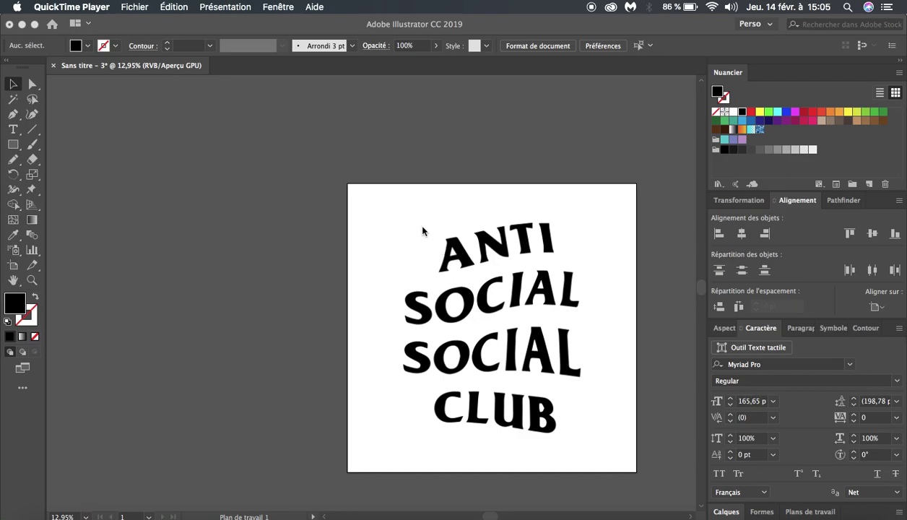
Step: Bring Illustrator forward and select the embedded ANTI SOCIAL SOCIAL CLUB reference image
click(423, 230)
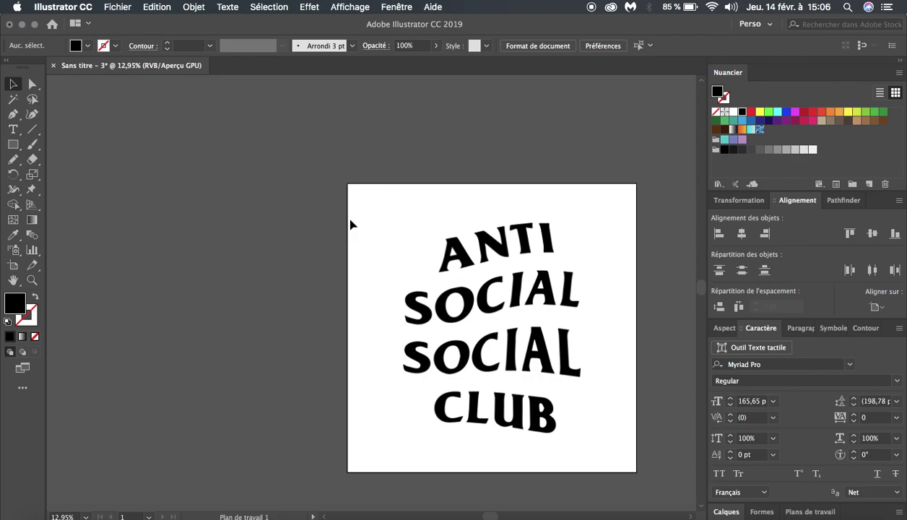
click(468, 302)
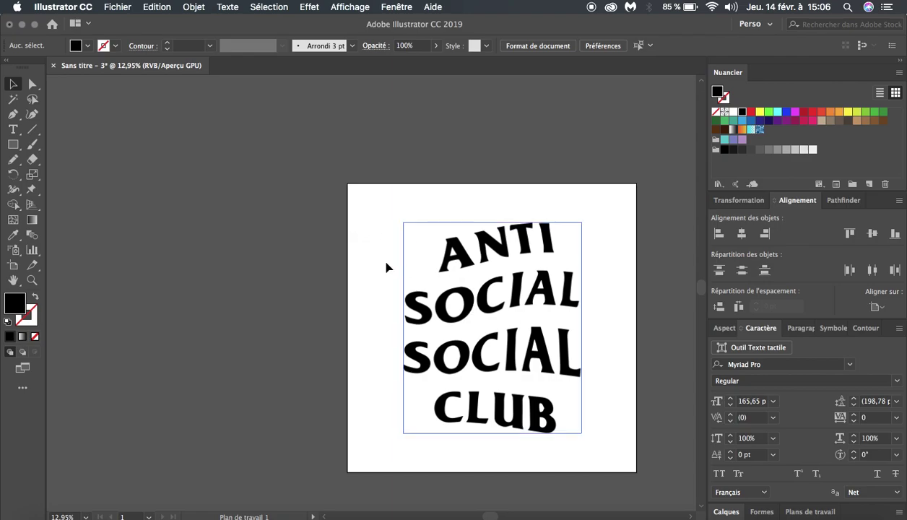
click(398, 305)
click(454, 326)
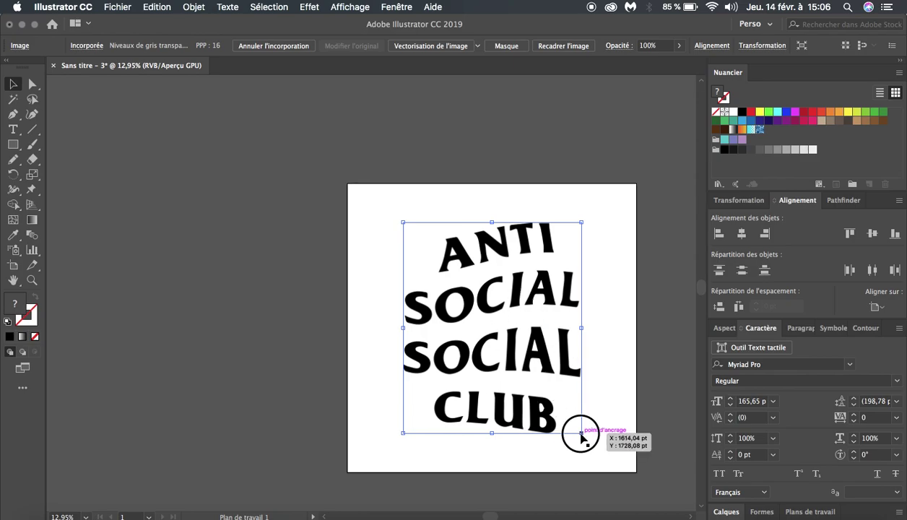
Step: Scale the reference image down into the artboard's top-left corner, show the Calques panel, and deselect
drag(582, 433, 471, 325)
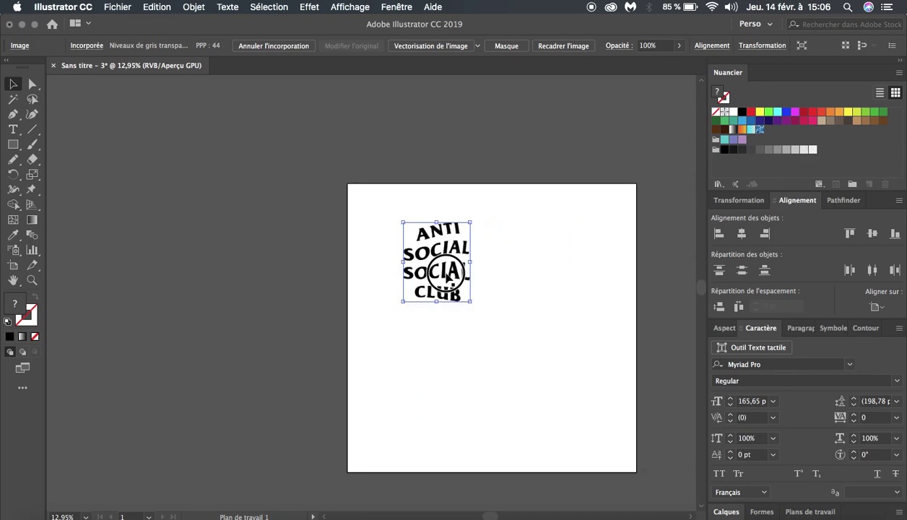
drag(447, 279, 396, 245)
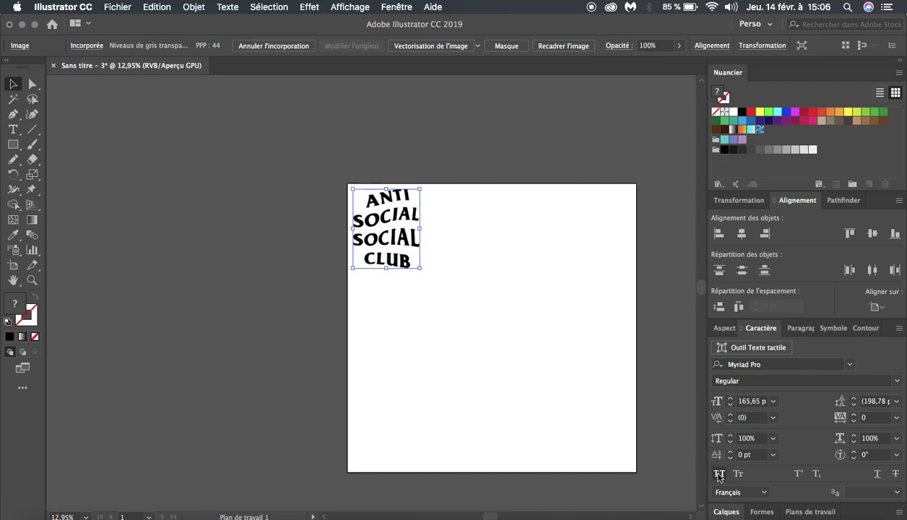
click(721, 510)
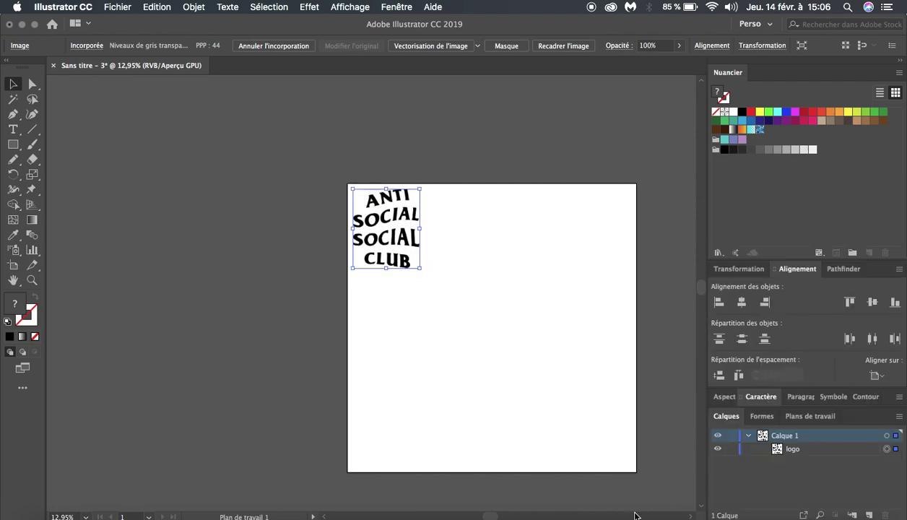
click(448, 359)
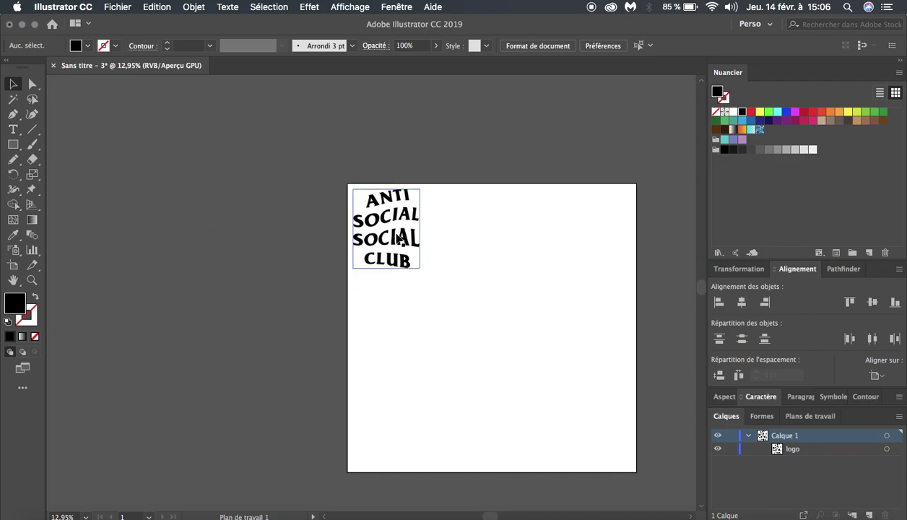
Step: Start a new text object on the artboard below the reference image with the Type tool
click(13, 130)
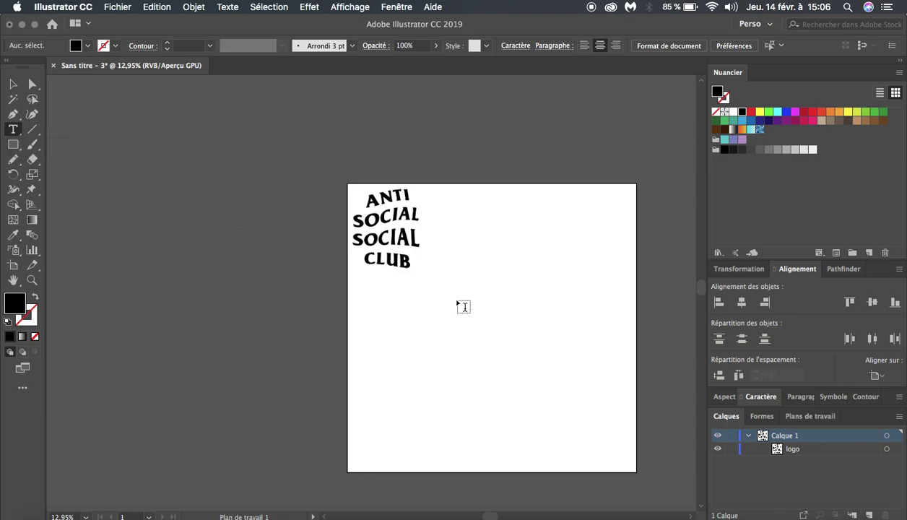
click(484, 334)
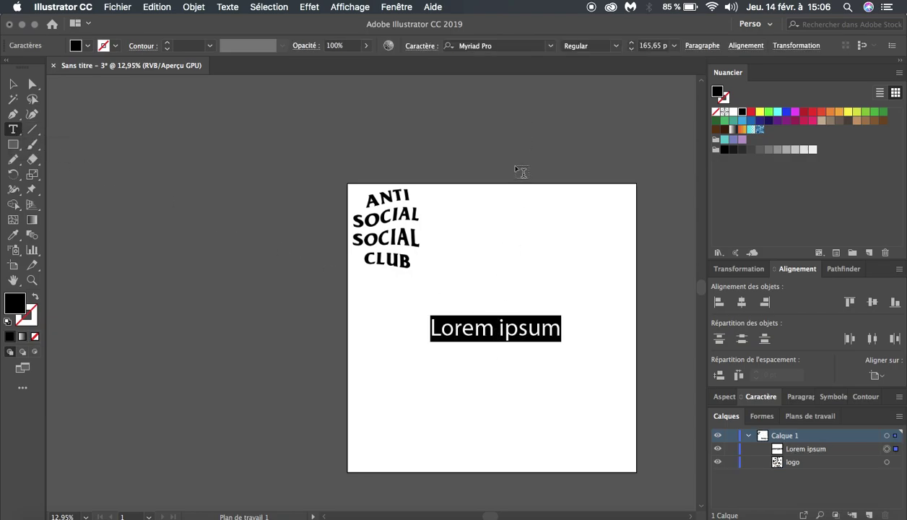
scroll(506, 314, up, 3)
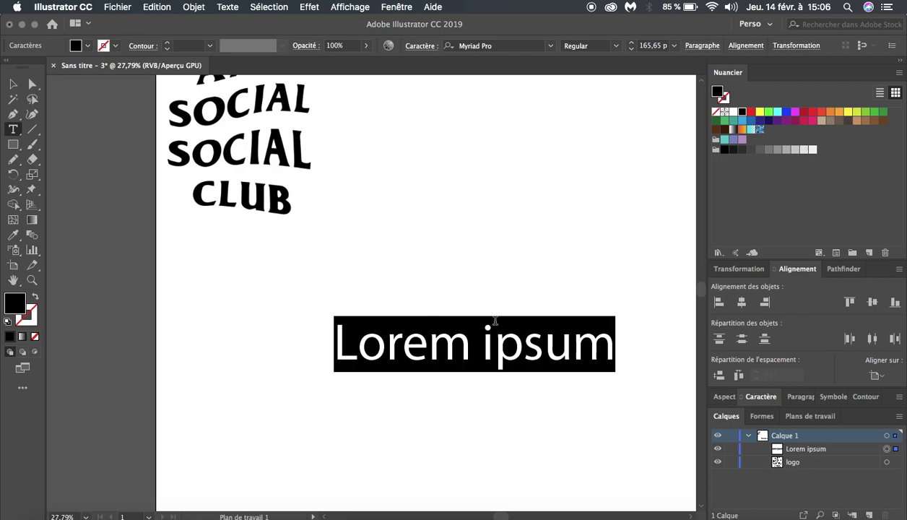
scroll(485, 318, down, 3)
scroll(492, 320, up, 3)
scroll(495, 320, down, 2)
Step: Type ANTI, SOCIAL, SOCIAL, CLUB on four separate lines and finish editing
text(AN)
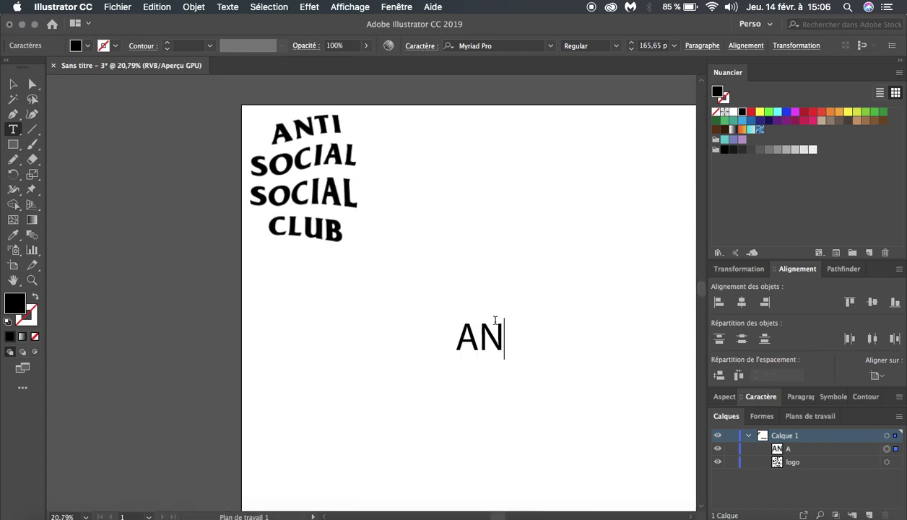
text(TI)
key(Return)
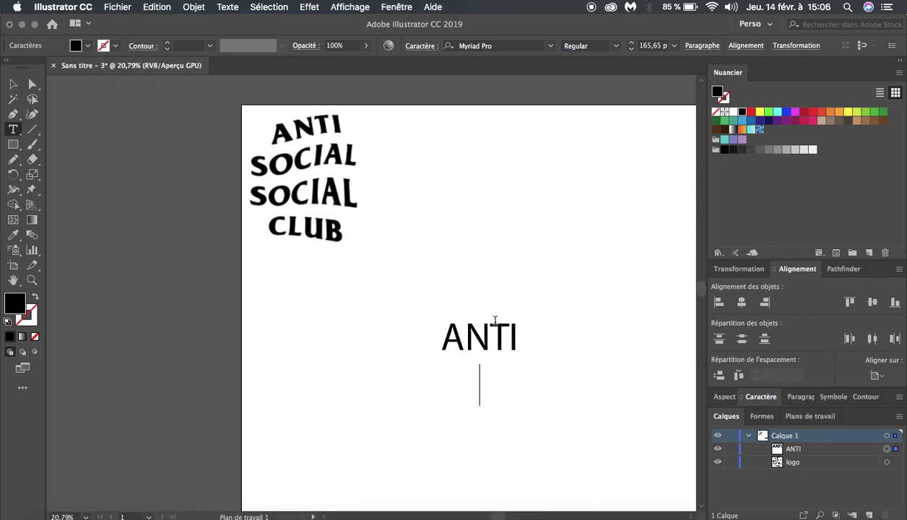
text(SOCIAL)
key(Return)
text(SOCIA)
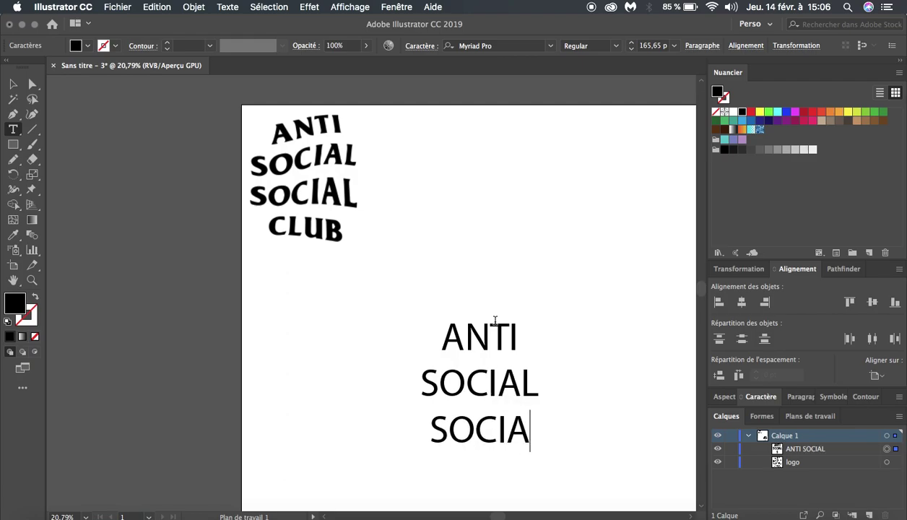
text(L)
key(Return)
text(CLUB)
key(Escape)
scroll(497, 325, down, 2)
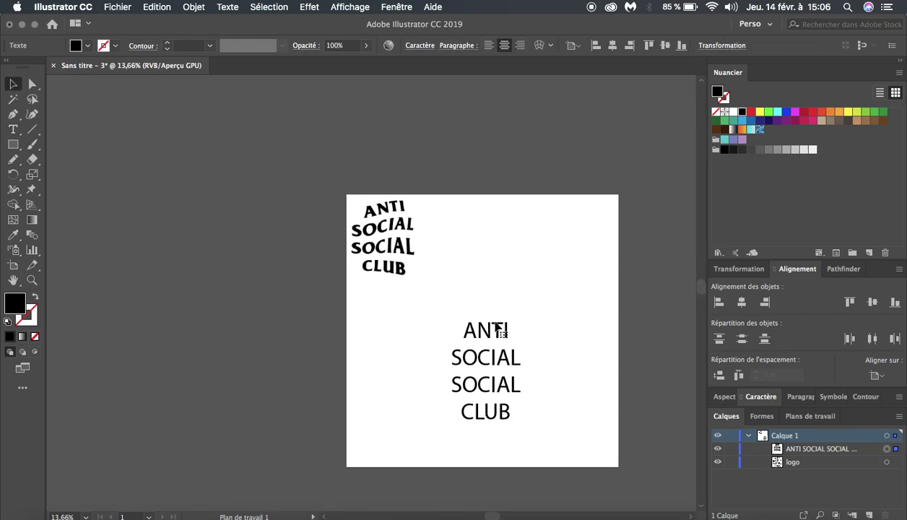
scroll(530, 384, up, 1)
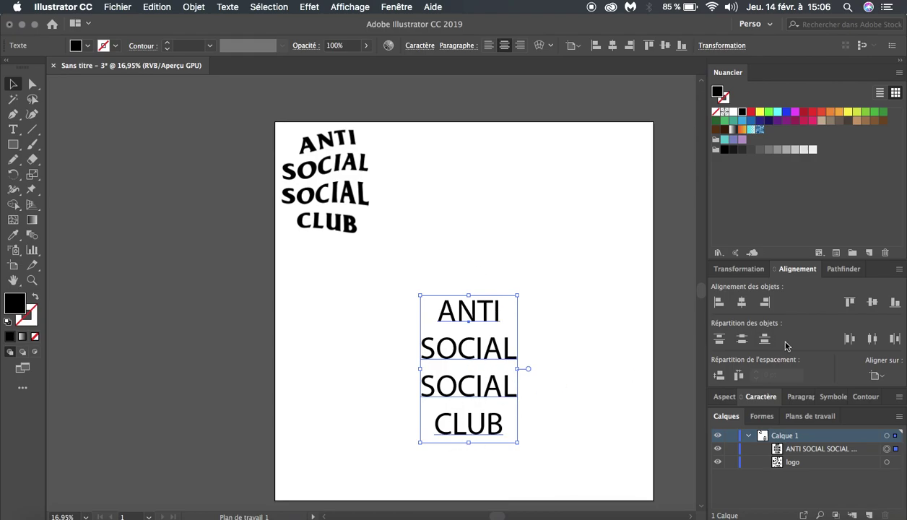
Step: Align the four-line text block to the artboard's horizontal and vertical centre
click(799, 396)
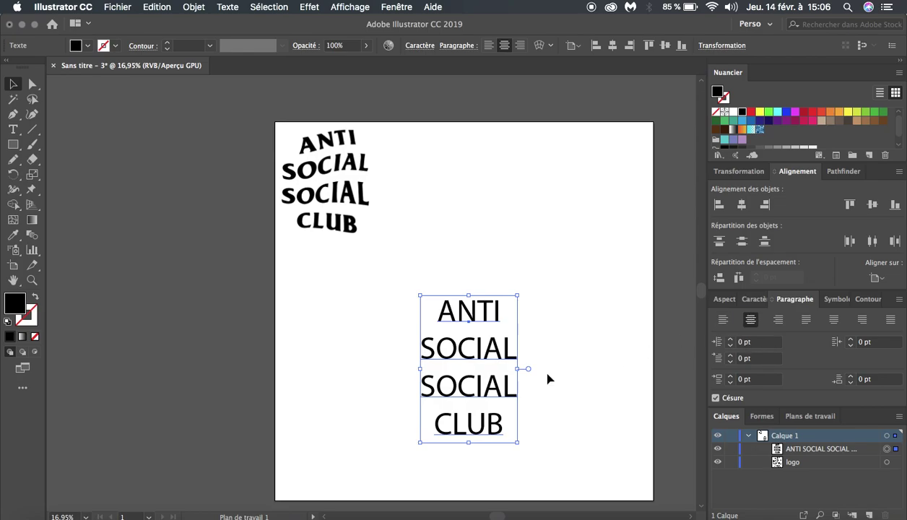
click(742, 204)
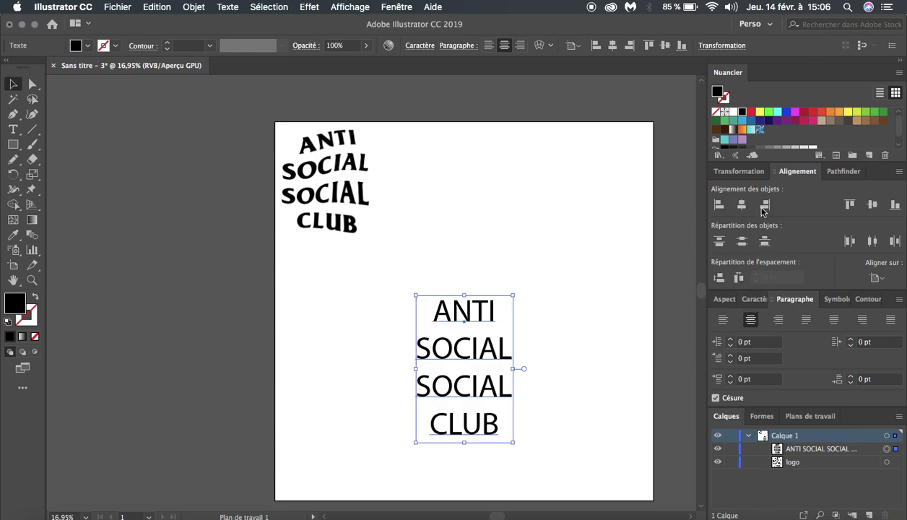
click(873, 204)
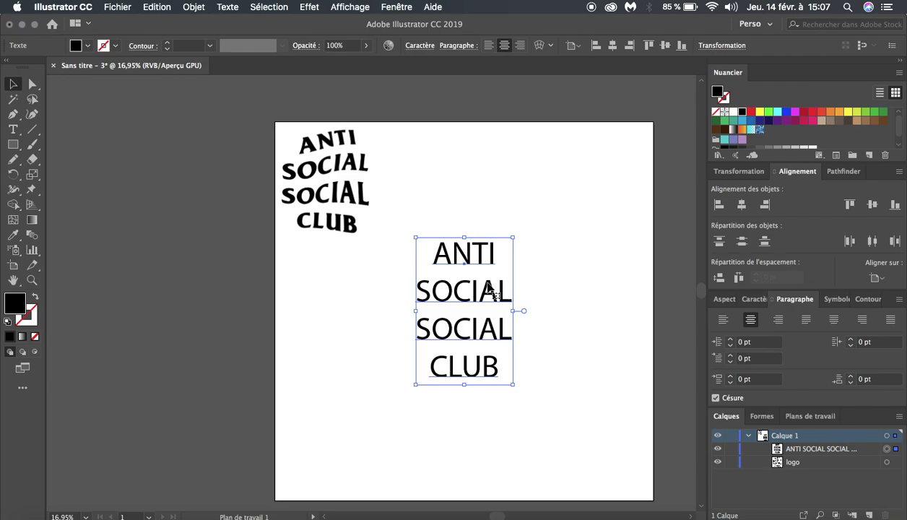
Step: Select all four lines of the stacked text block
key(t)
scroll(345, 177, up, 3)
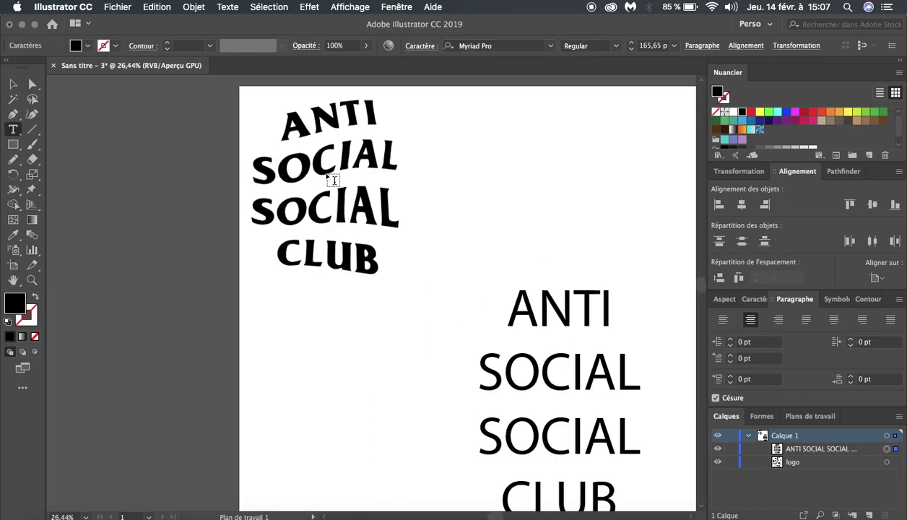
scroll(361, 276, down, 2)
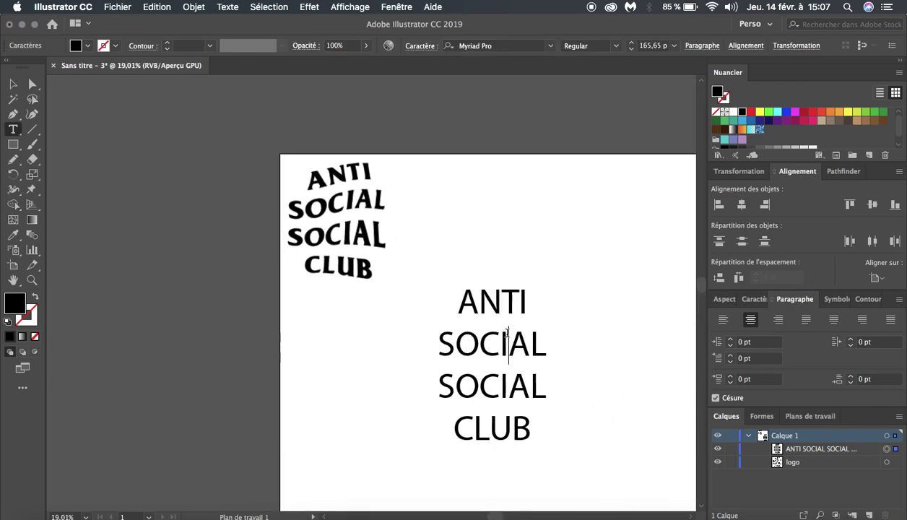
double_click(510, 303)
drag(517, 307, 531, 430)
key(Escape)
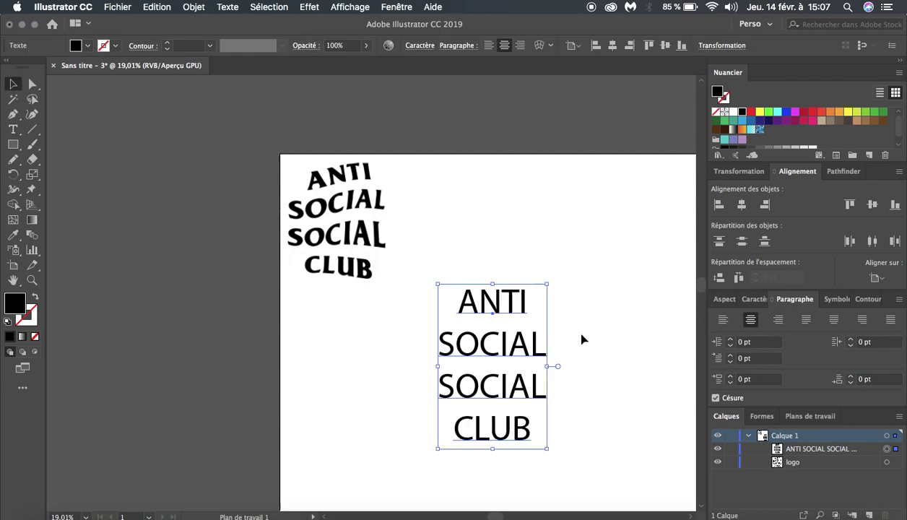
Step: Change the text's font to Friz Quadrata Bold by searching 'fri' in the Caractère panel
click(755, 299)
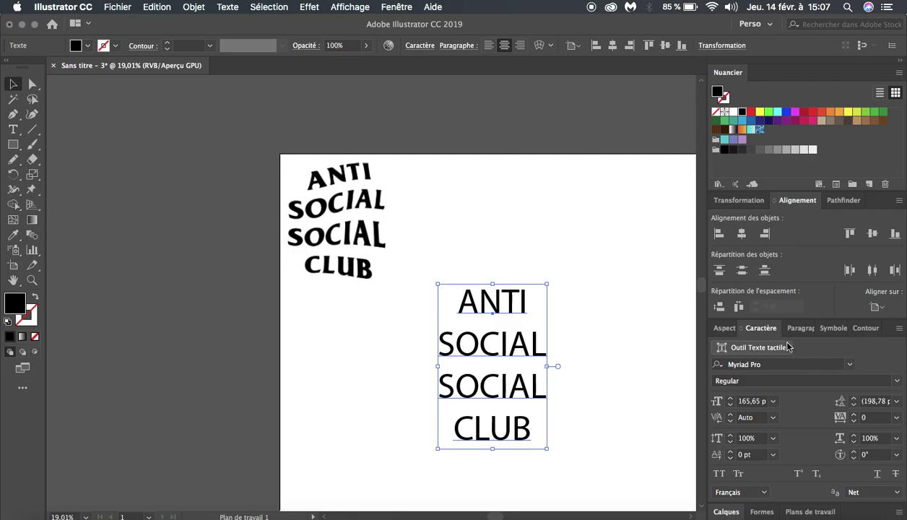
click(775, 364)
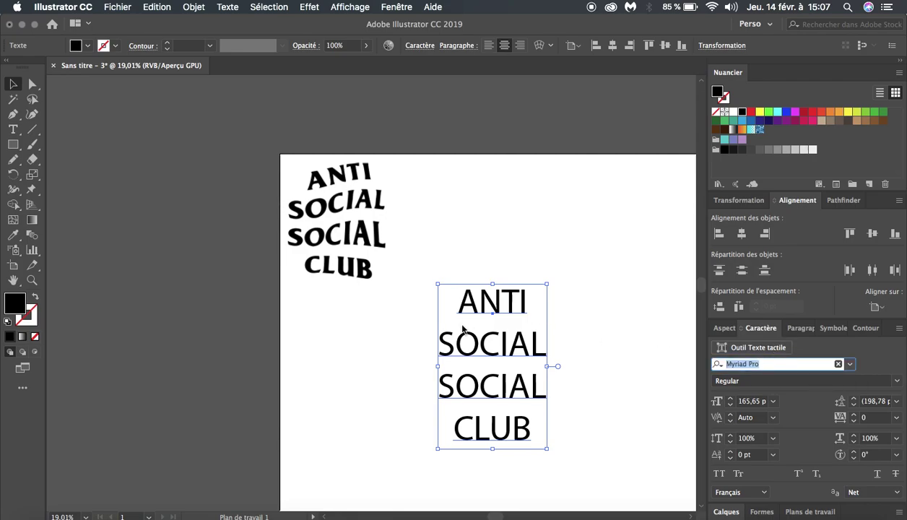
text(fritz)
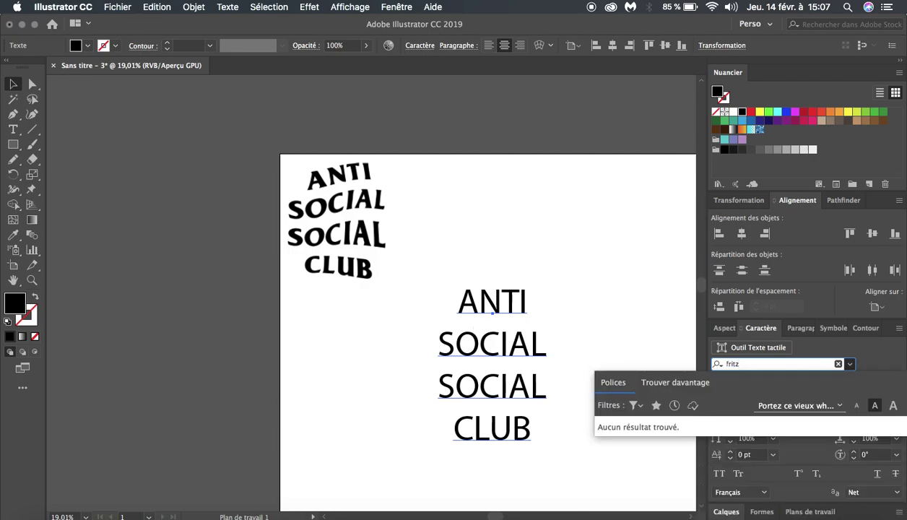
key(BackSpace)
key(BackSpace)
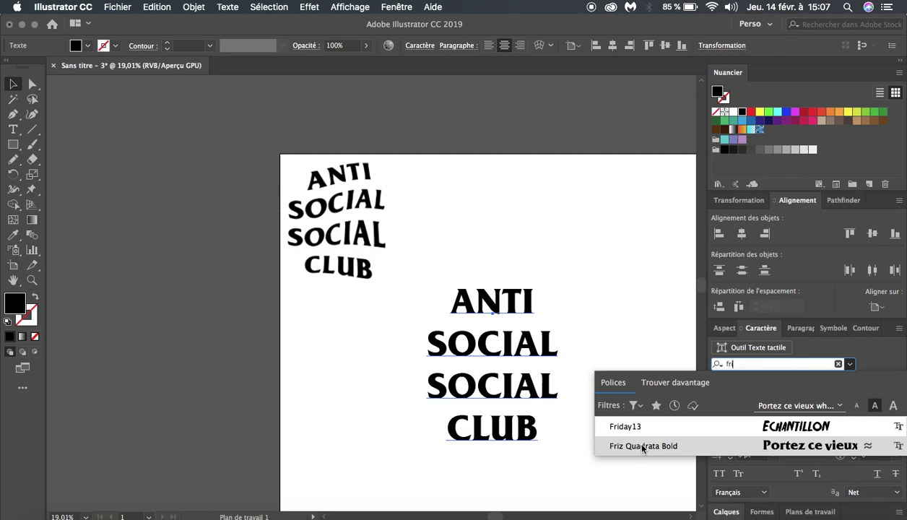
click(711, 448)
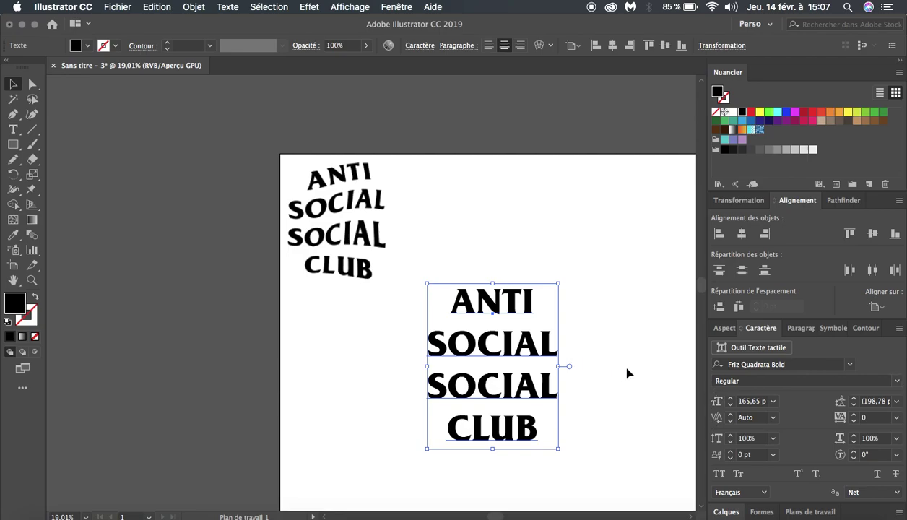
scroll(501, 347, up, 5)
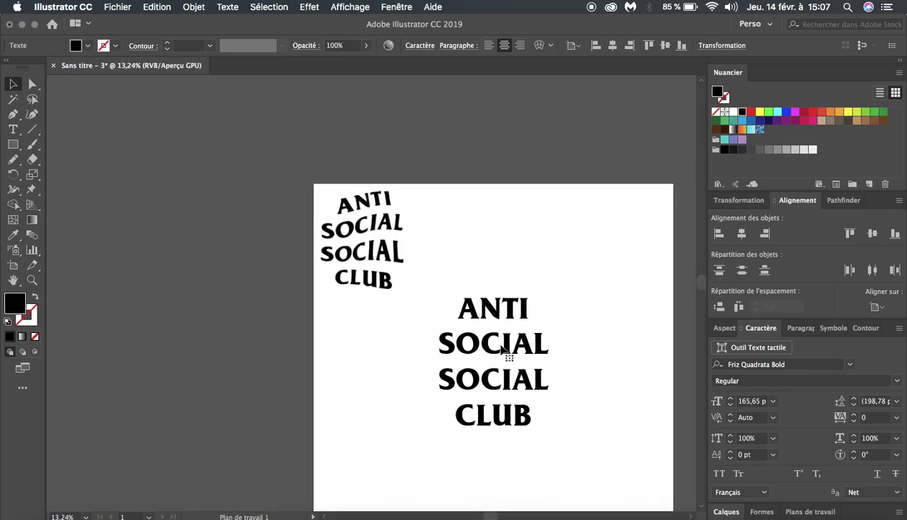
scroll(501, 349, up, 2)
scroll(501, 349, down, 4)
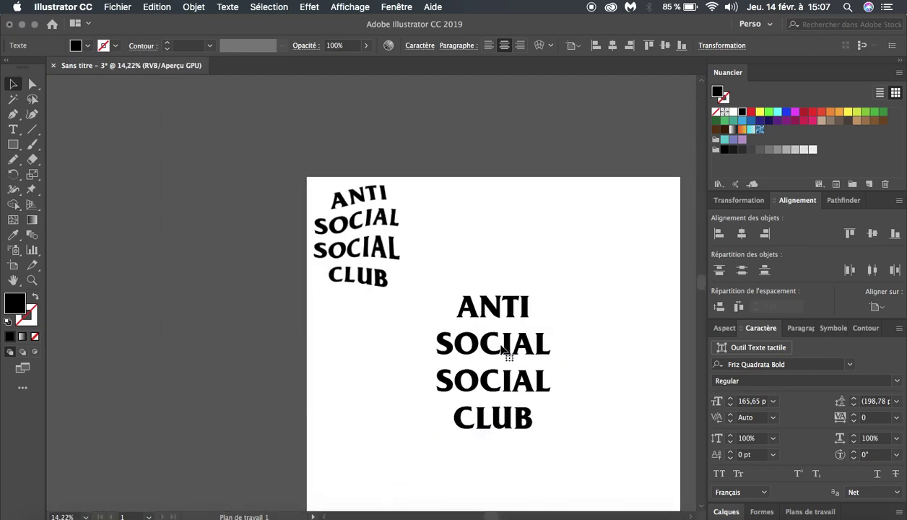
scroll(501, 349, up, 3)
scroll(360, 253, up, 2)
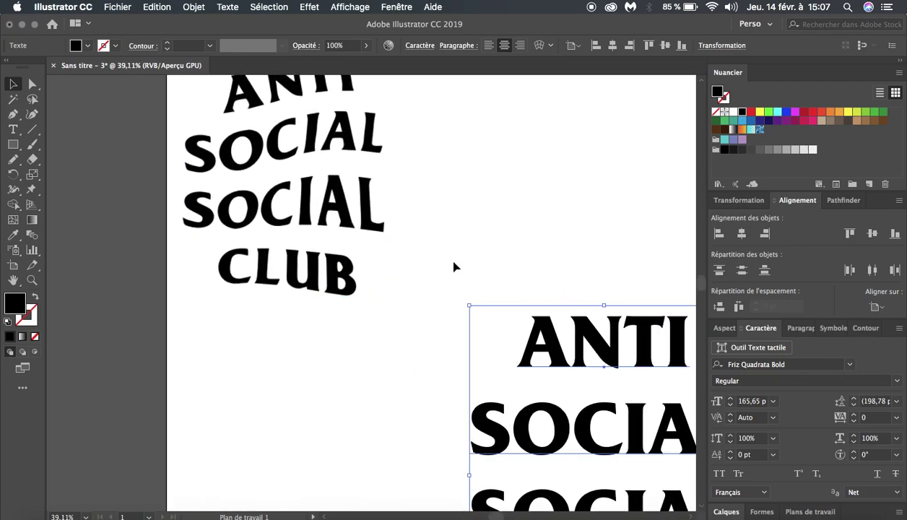
scroll(491, 289, down, 3)
scroll(502, 296, up, 3)
scroll(577, 314, down, 2)
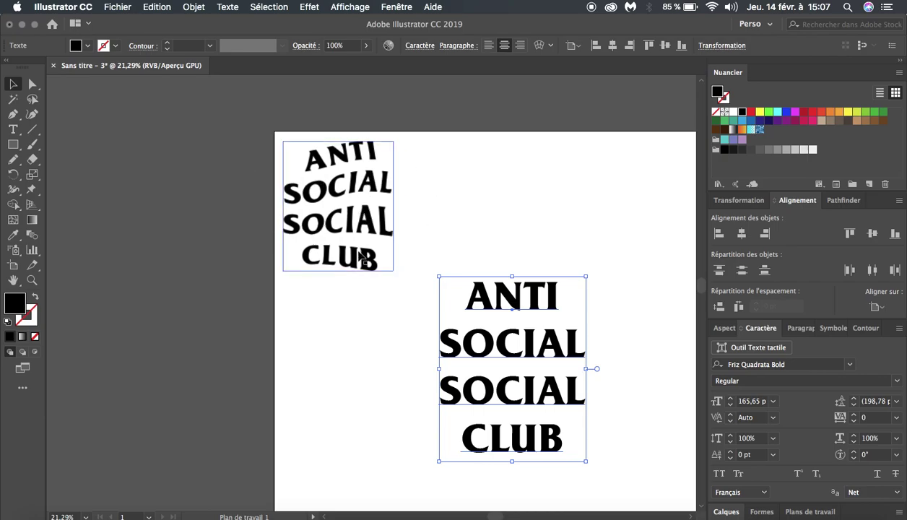
scroll(549, 206, up, 3)
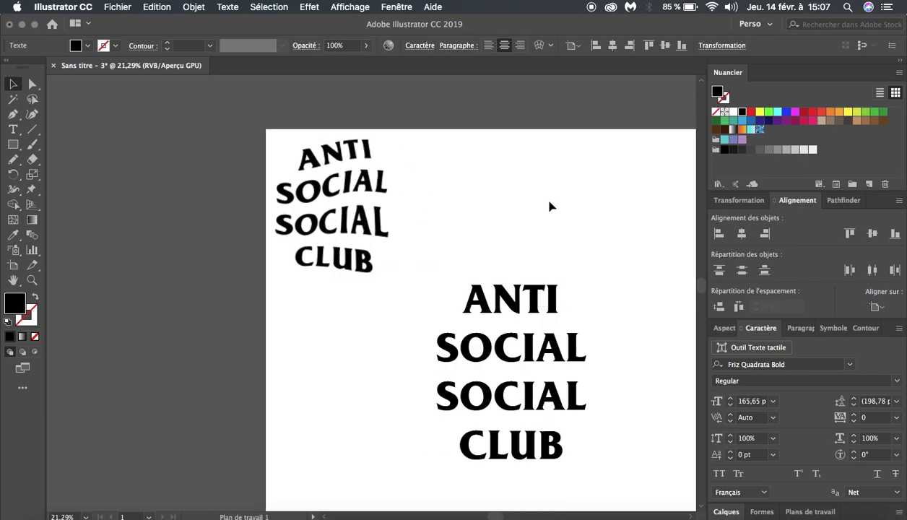
scroll(549, 206, down, 4)
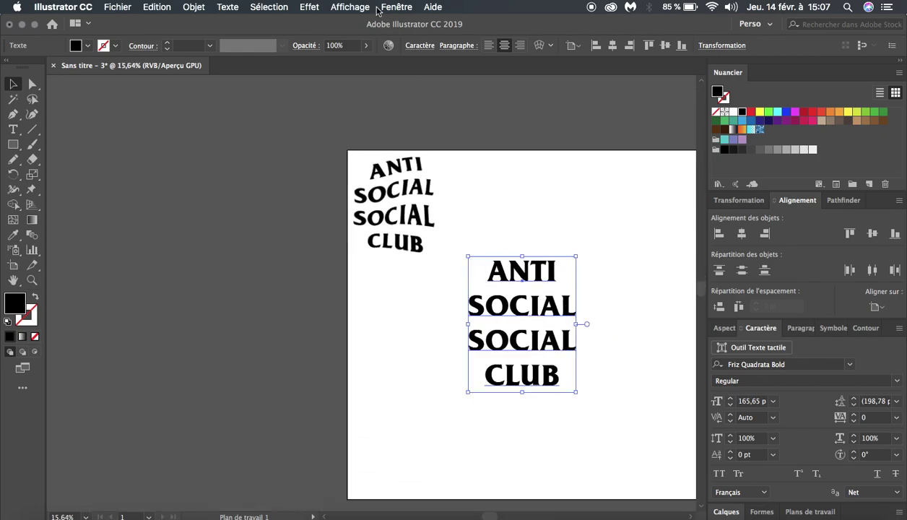
Step: Open the Effet > Déformation > Onde warp options to preview a wave on the text
click(310, 7)
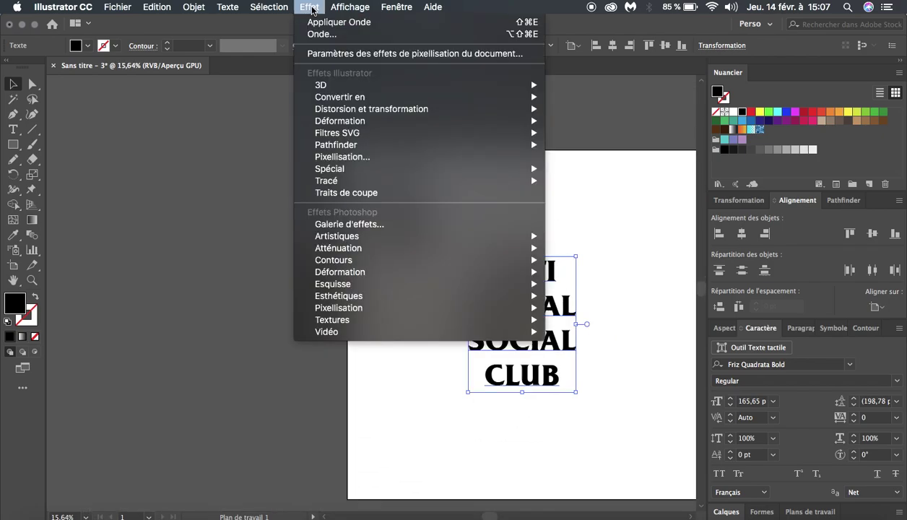
mouse_move(338, 112)
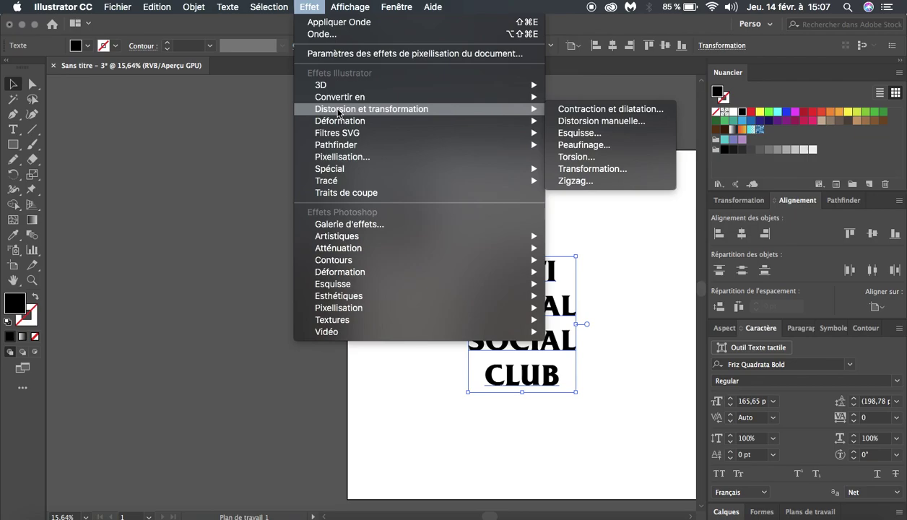
mouse_move(339, 129)
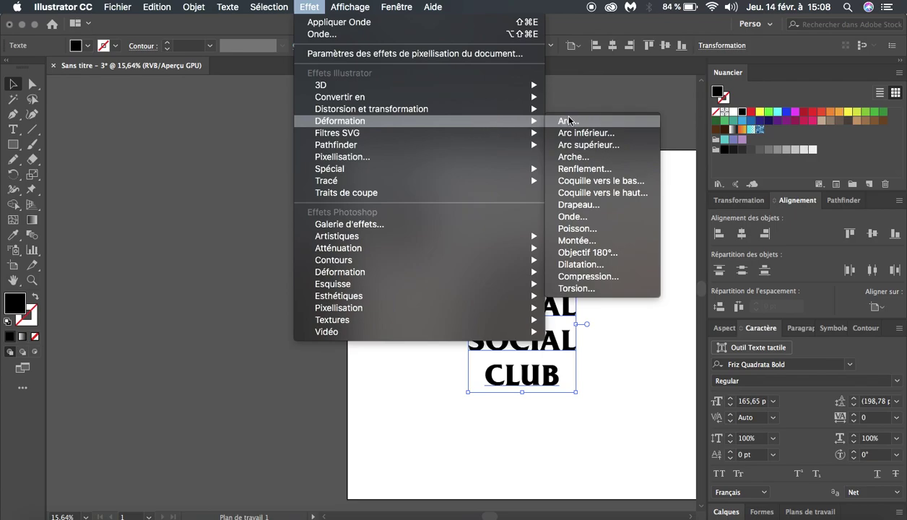
click(616, 224)
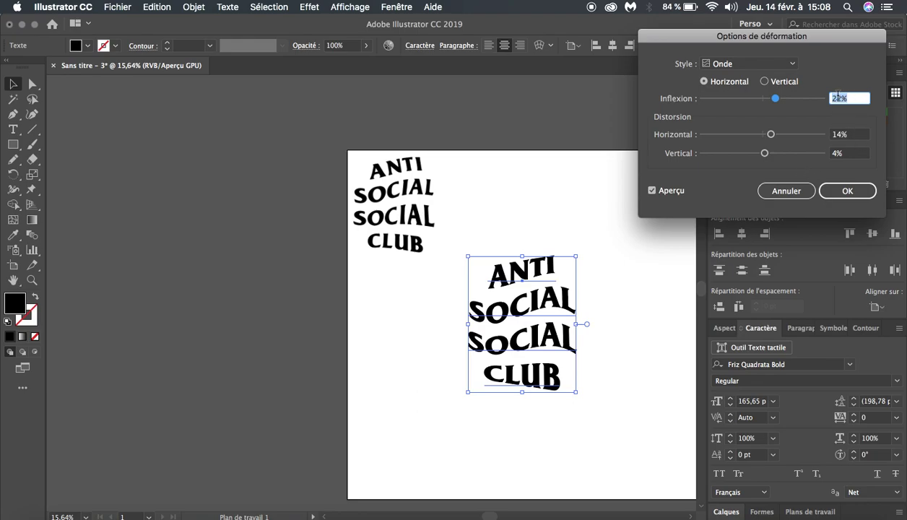
Step: Keep Horizontal orientation with 22% bend, 14% horizontal and 4% vertical distortion, and confirm the Onde warp
key(Left)
key(Tab)
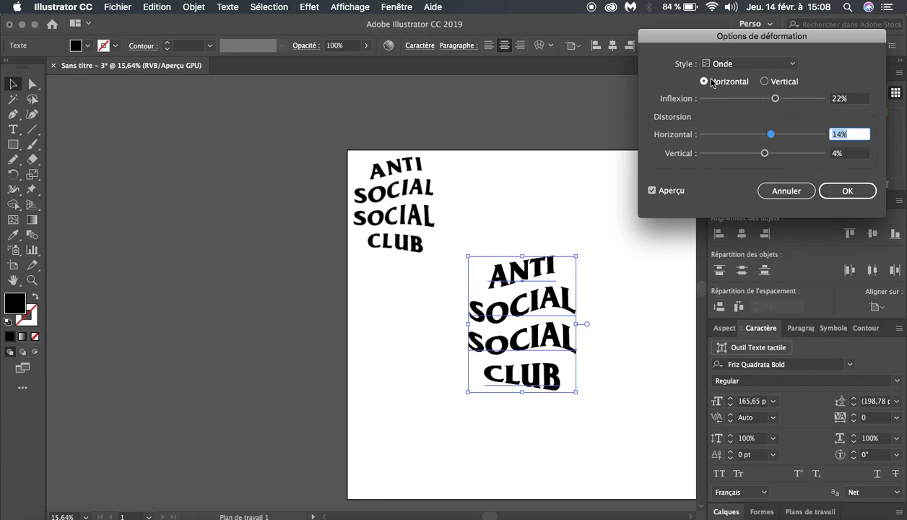
click(757, 82)
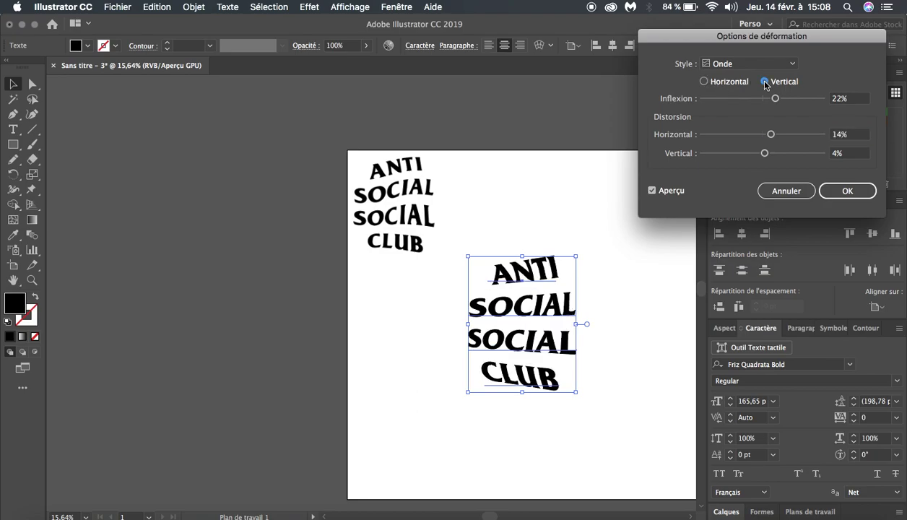
click(727, 85)
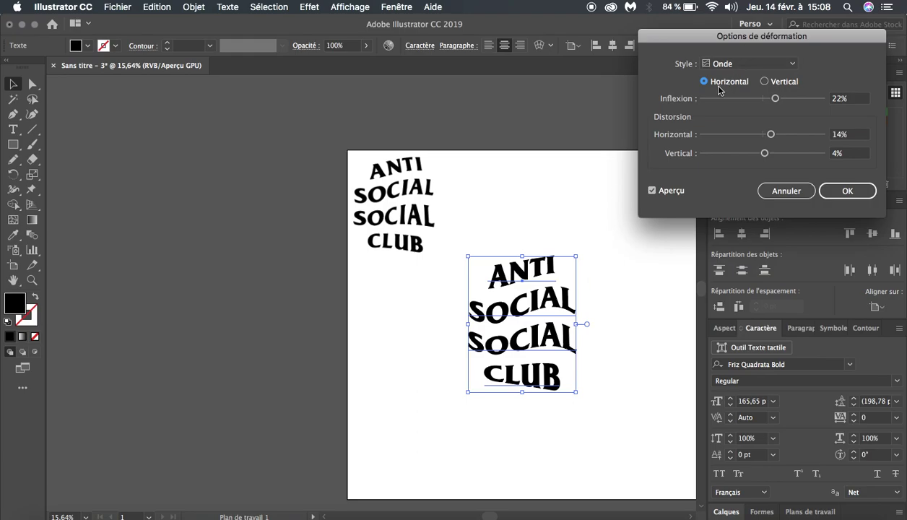
double_click(680, 192)
click(848, 190)
scroll(557, 404, down, 1)
scroll(550, 372, up, 1)
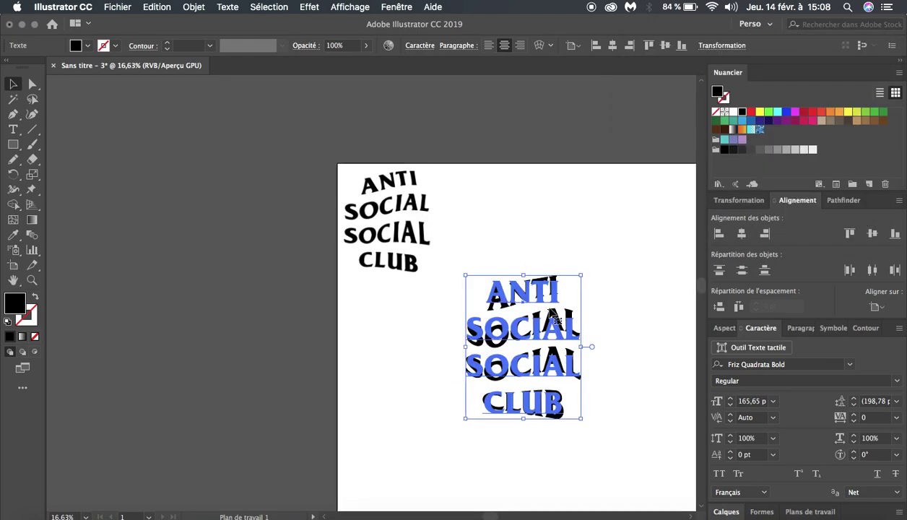
click(425, 266)
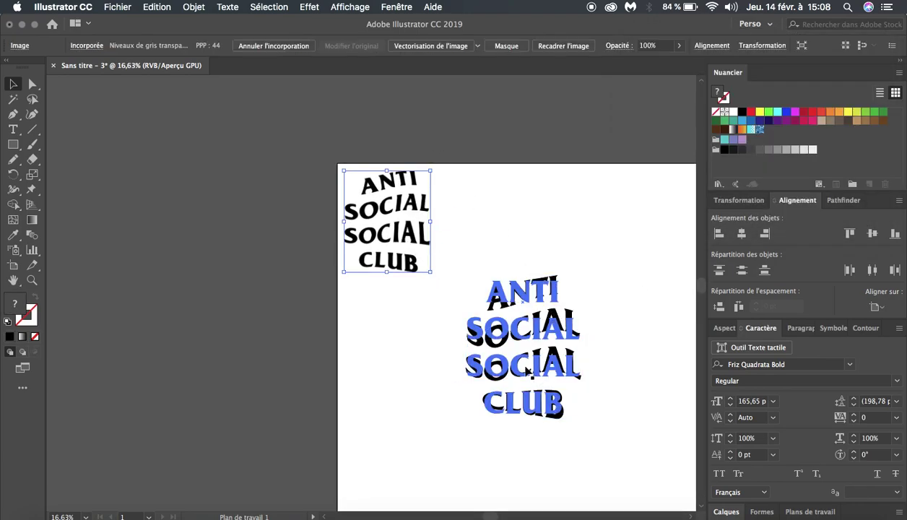
click(517, 333)
scroll(405, 300, up, 2)
scroll(404, 300, down, 3)
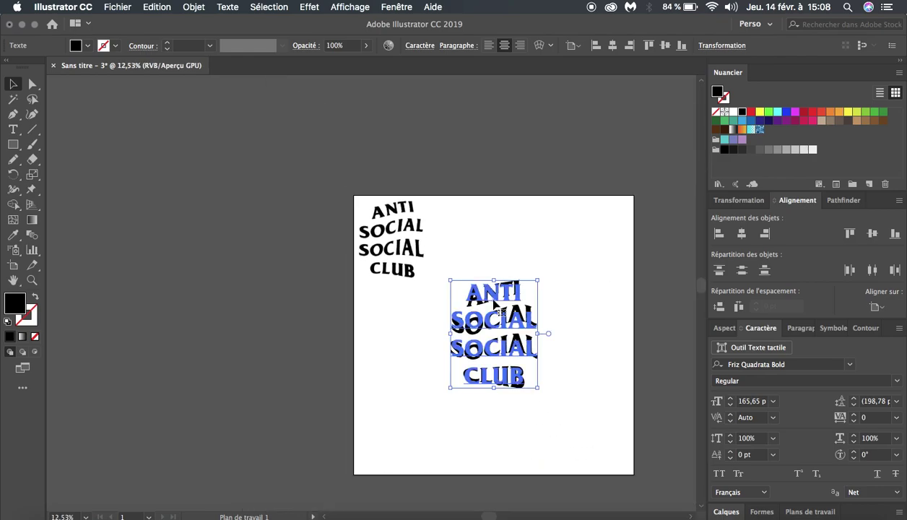
double_click(491, 293)
double_click(491, 293)
scroll(490, 283, up, 3)
scroll(537, 305, down, 1)
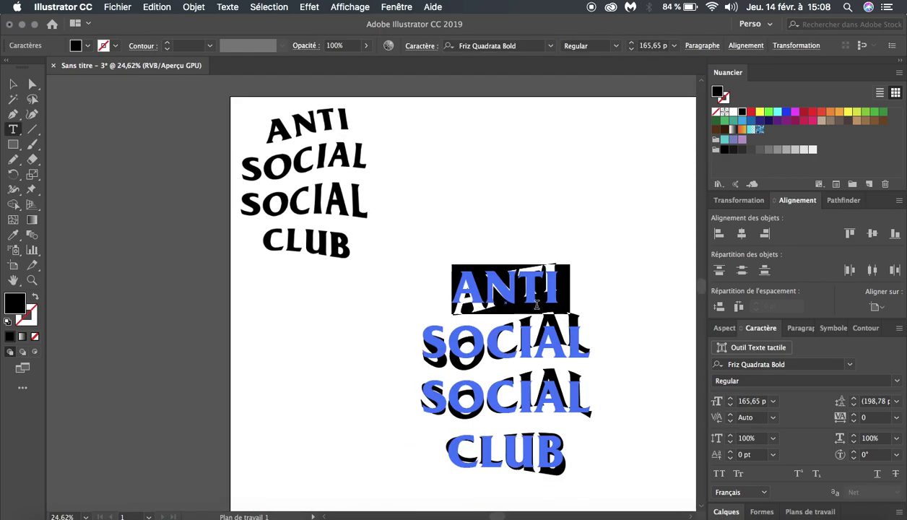
text(JSnd)
key(Escape)
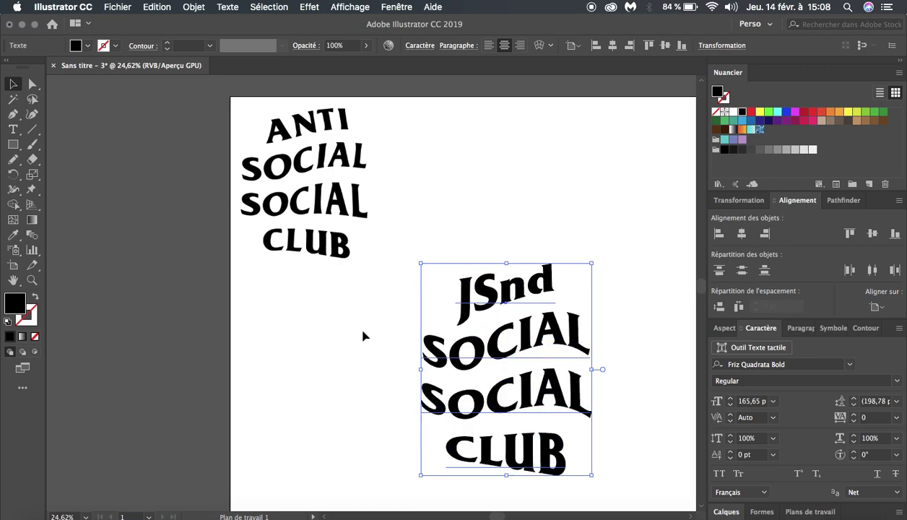
scroll(618, 321, down, 2)
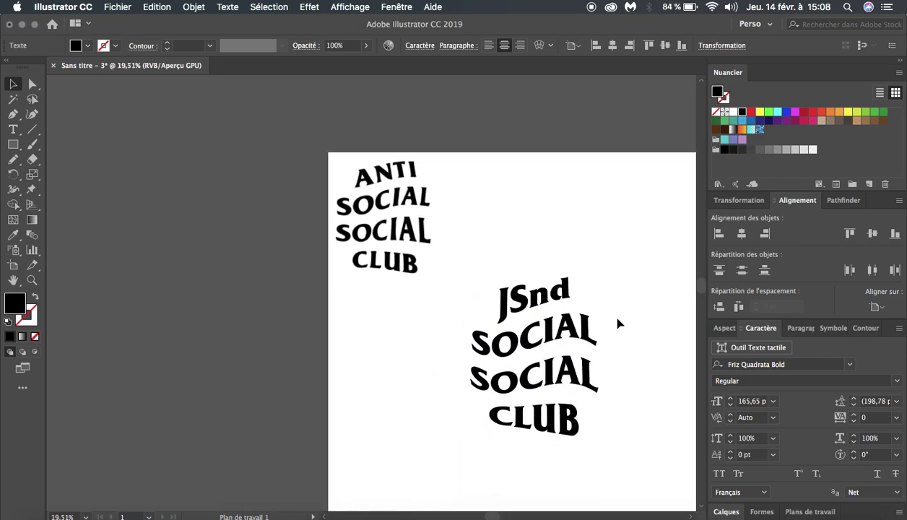
scroll(617, 324, up, 4)
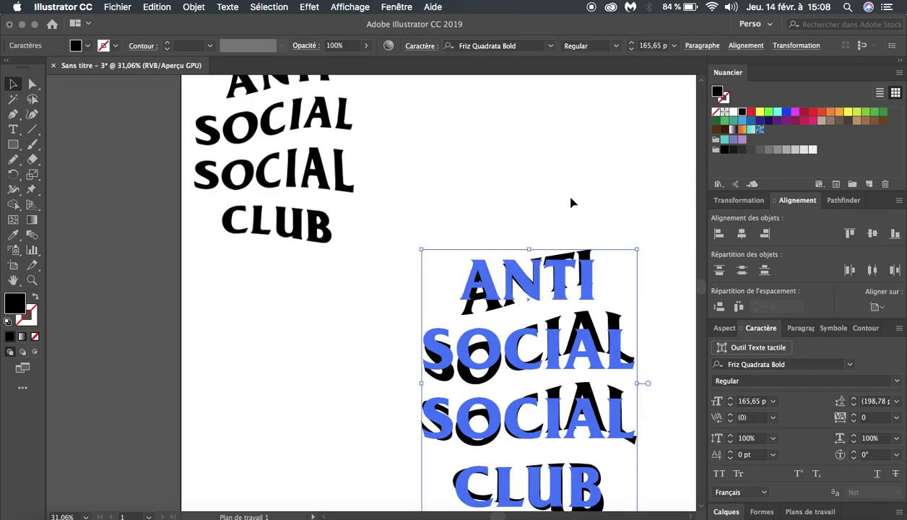
click(570, 202)
scroll(571, 202, down, 3)
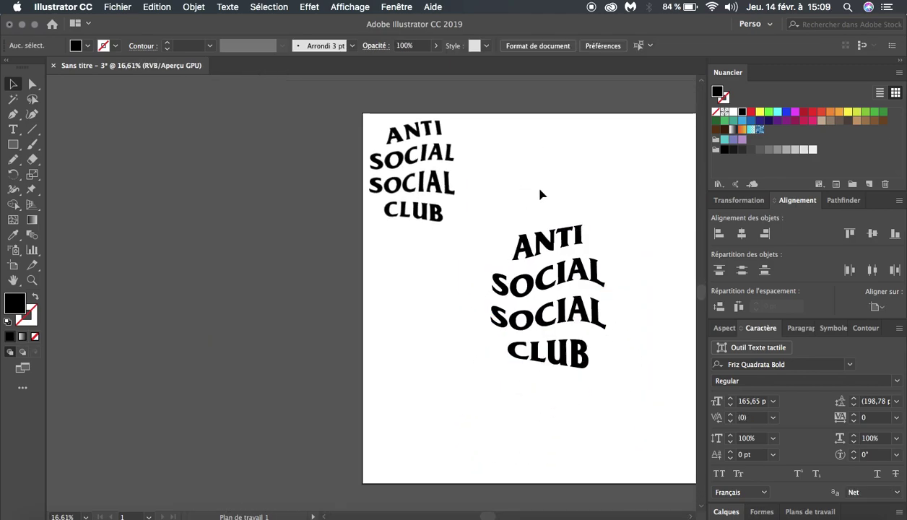
scroll(542, 182, up, 1)
scroll(496, 199, down, 2)
scroll(496, 199, down, 1)
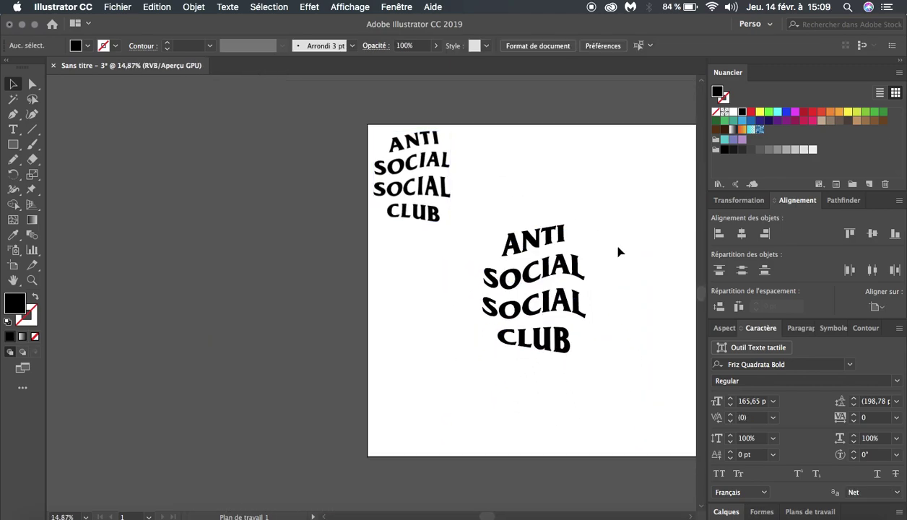